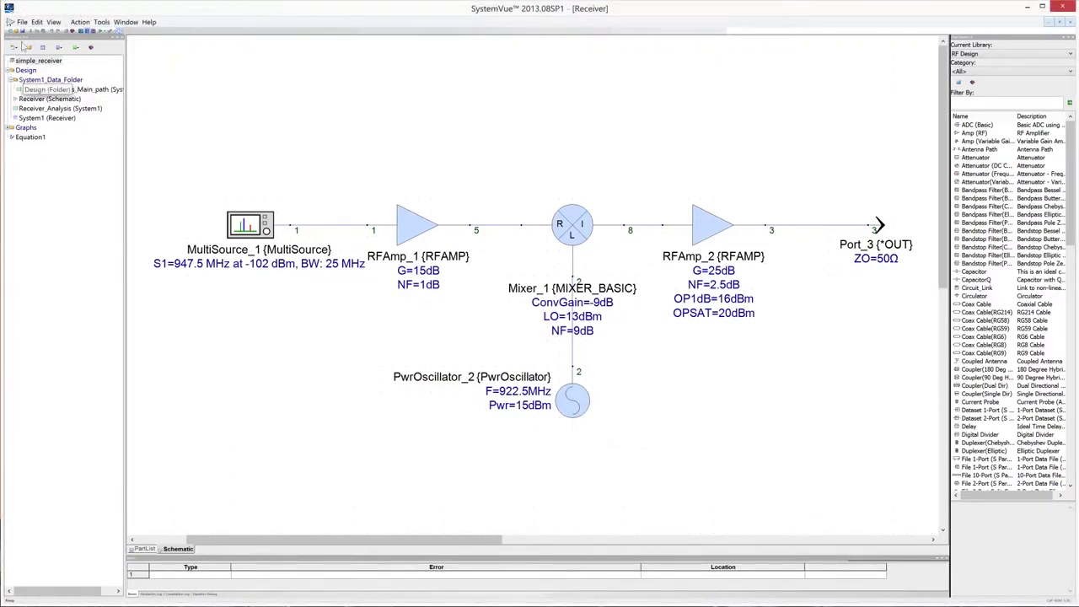
Add a new Spectrum graph to the Design plotting Receiver_Analysis P3
right_click(25, 72)
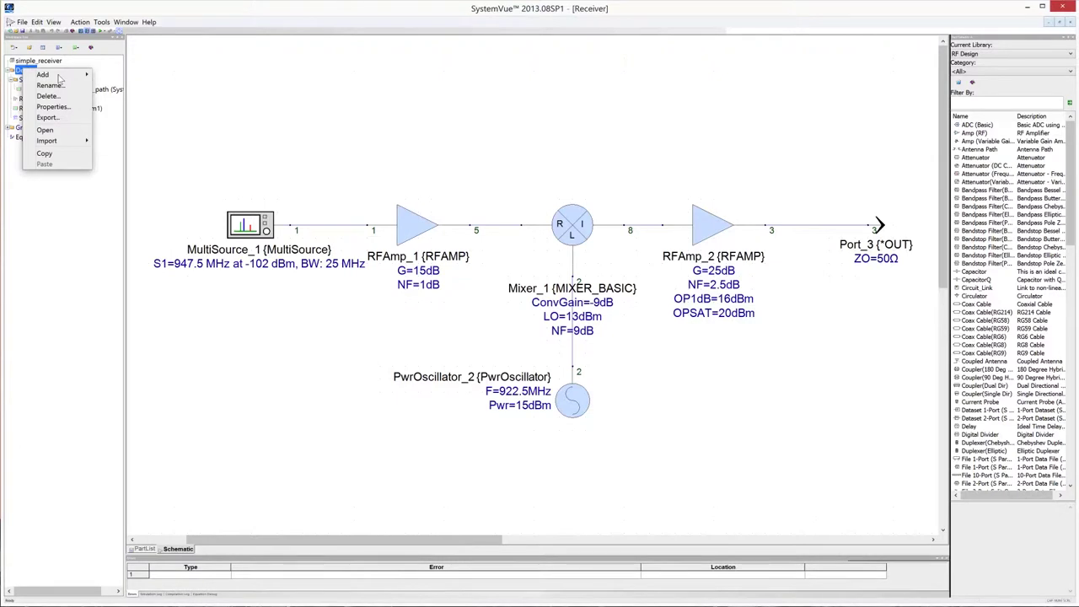
mouse_move(59, 79)
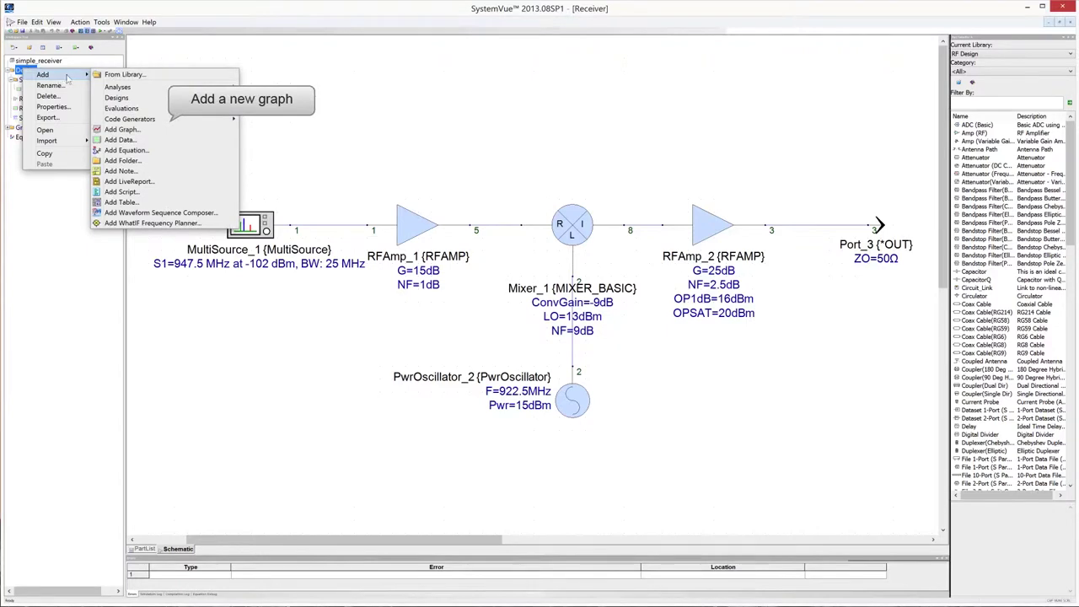
left_click(118, 129)
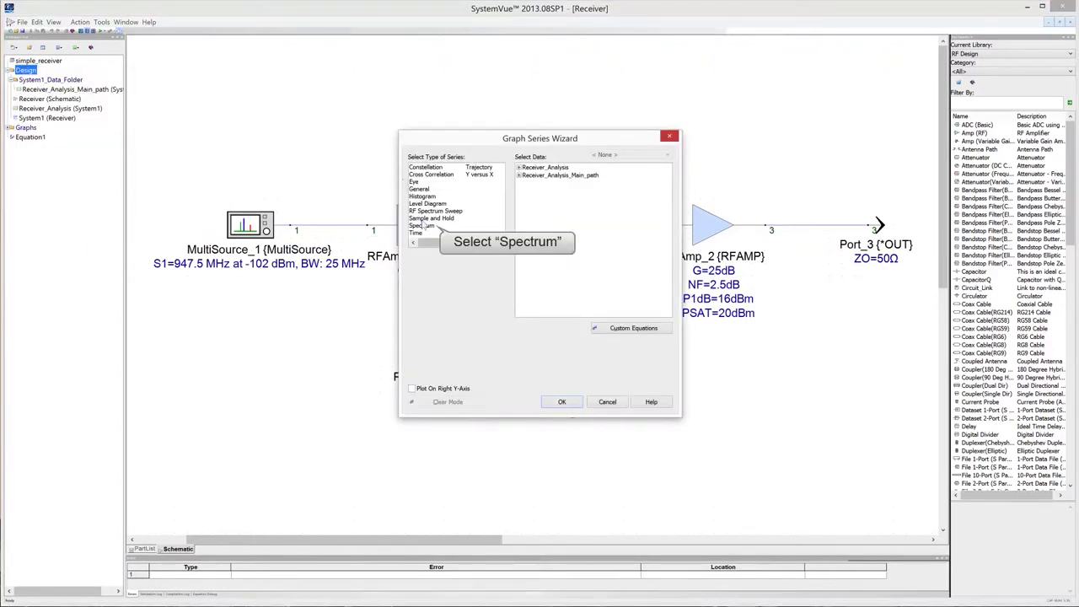
left_click(422, 226)
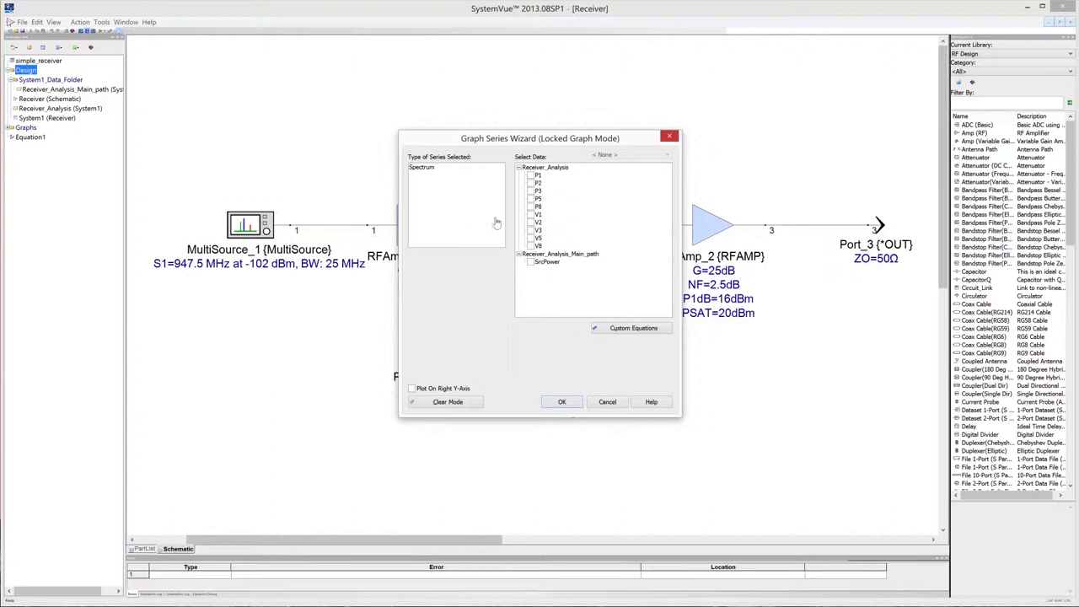
left_click(530, 190)
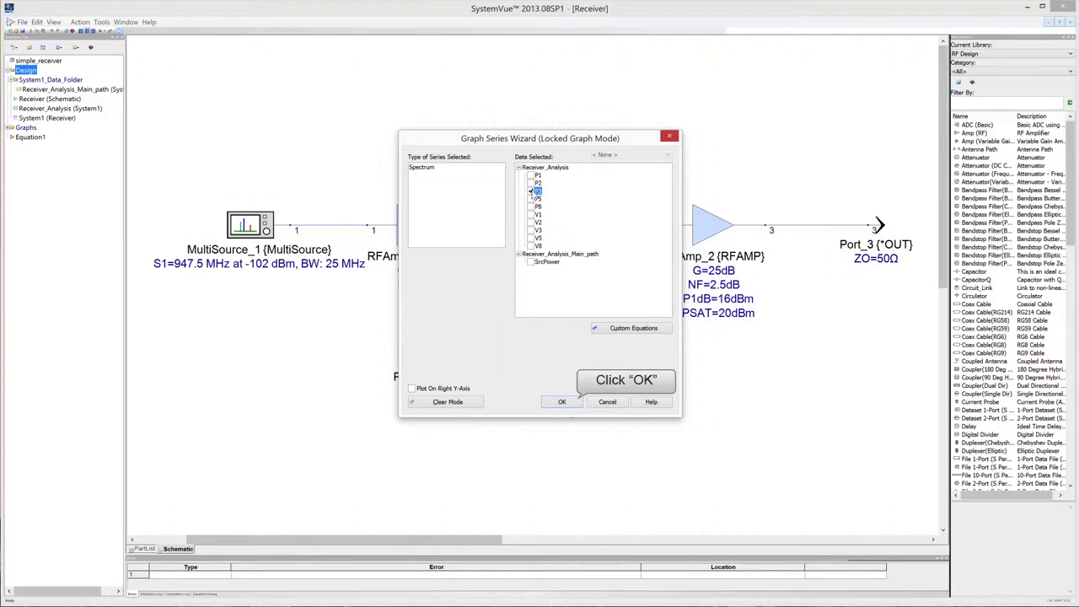
left_click(562, 402)
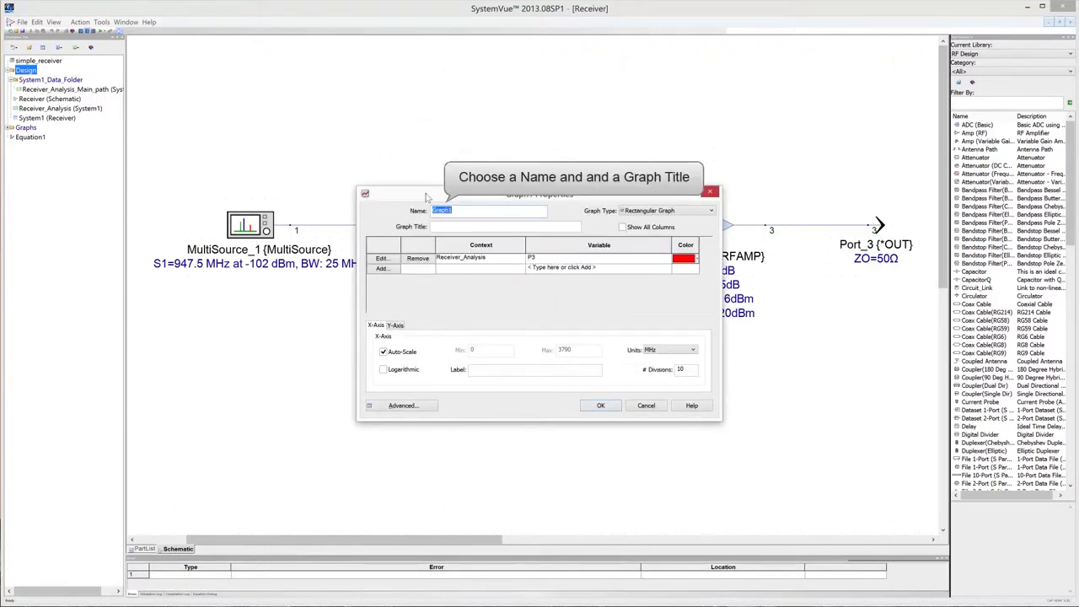
Create Output_Power_Graph titled 'Output Power' and label the spectral components near 922.5 MHz
type("Output_Power_Graph")
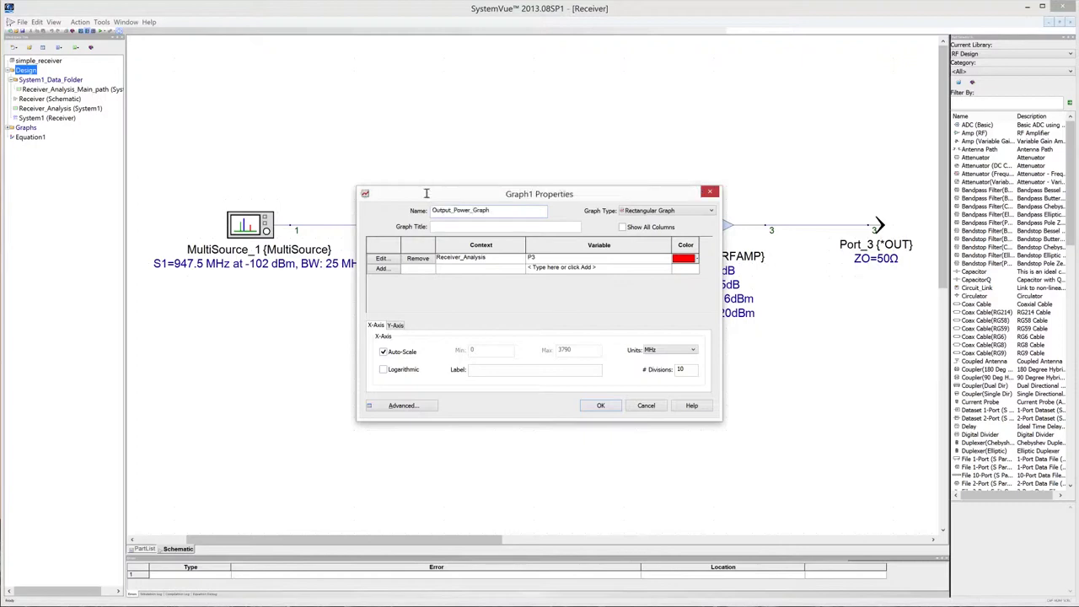
left_click(453, 227)
type("Output Power")
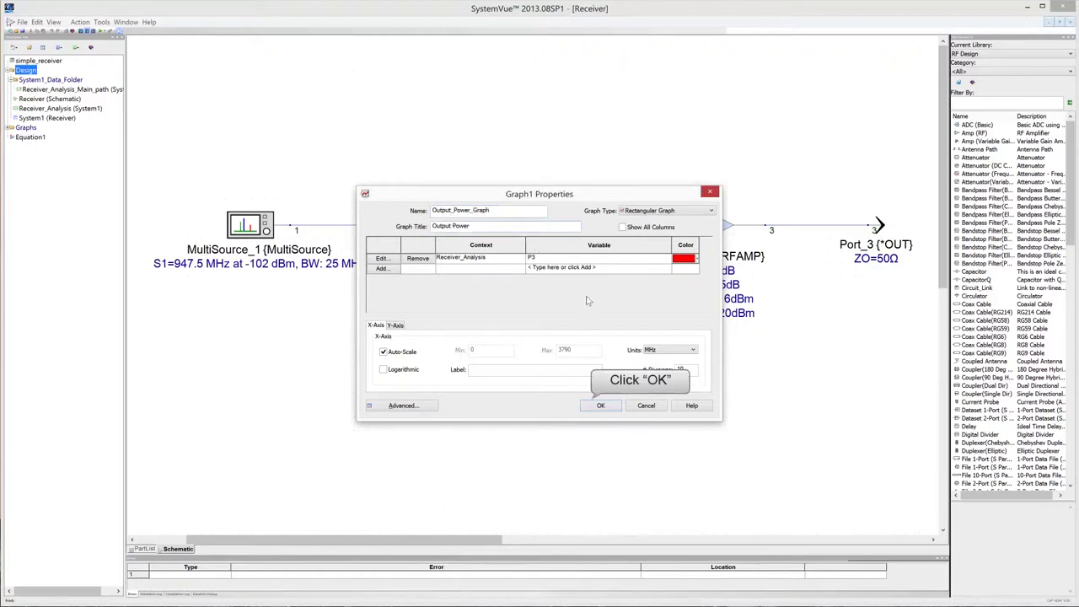
left_click(602, 406)
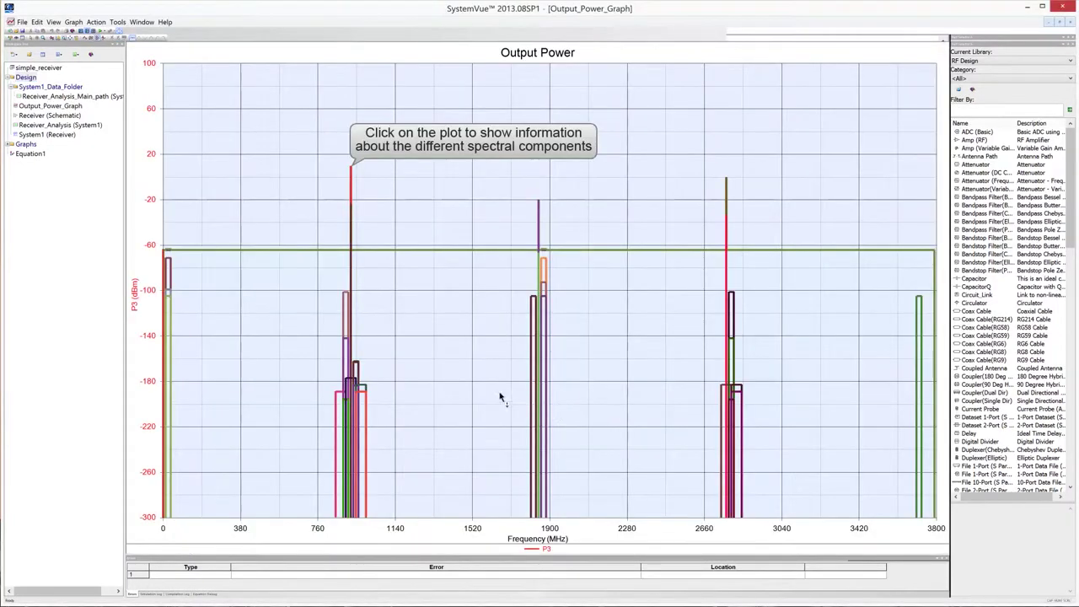
left_click(346, 183)
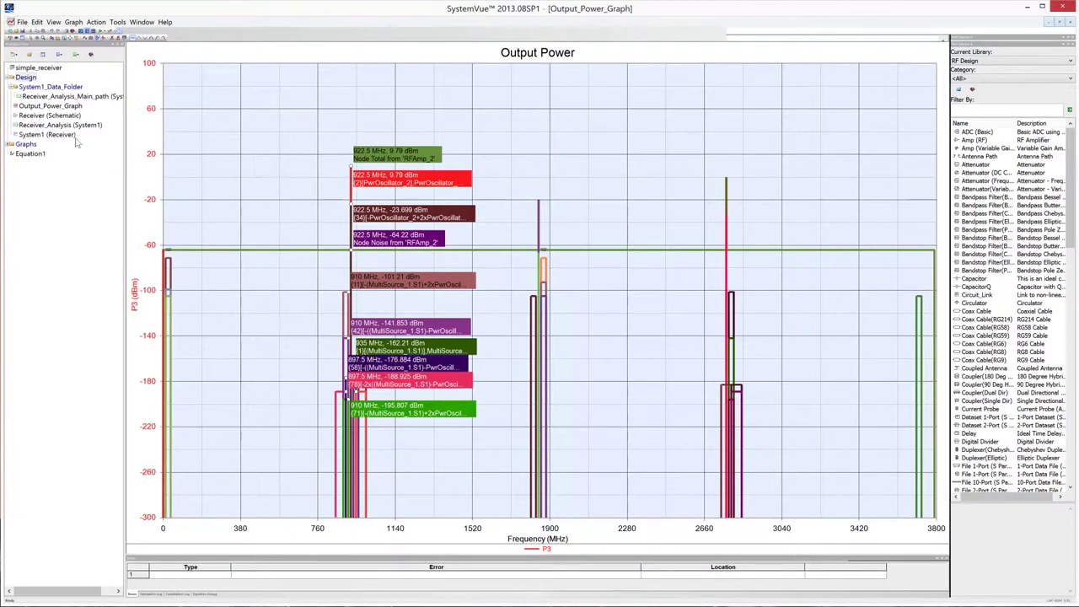
right_click(30, 77)
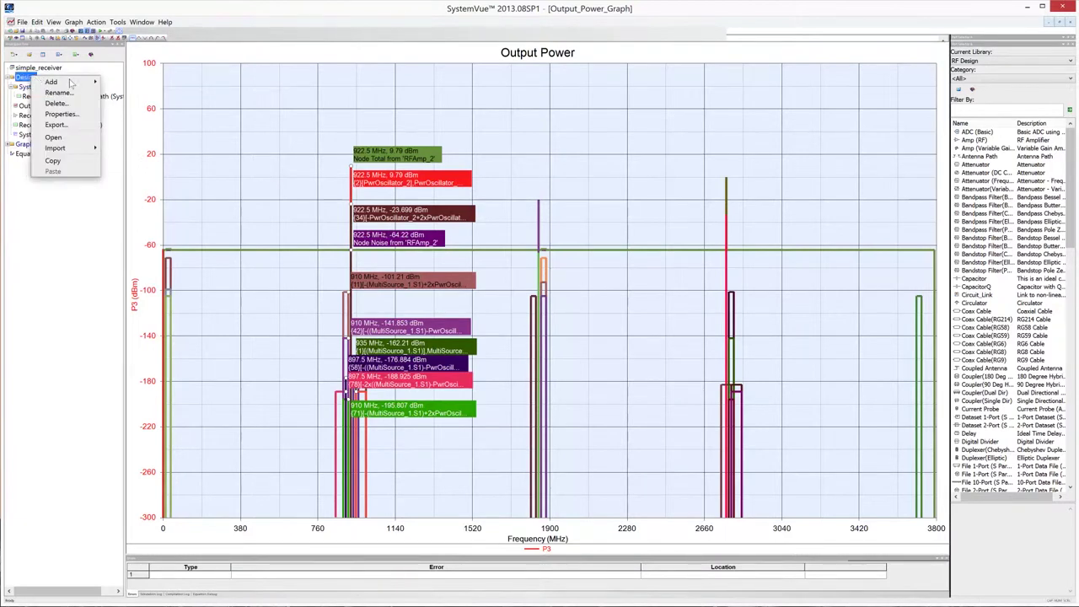
Add a new Level Diagram graph series plotting CGAIN
mouse_move(71, 83)
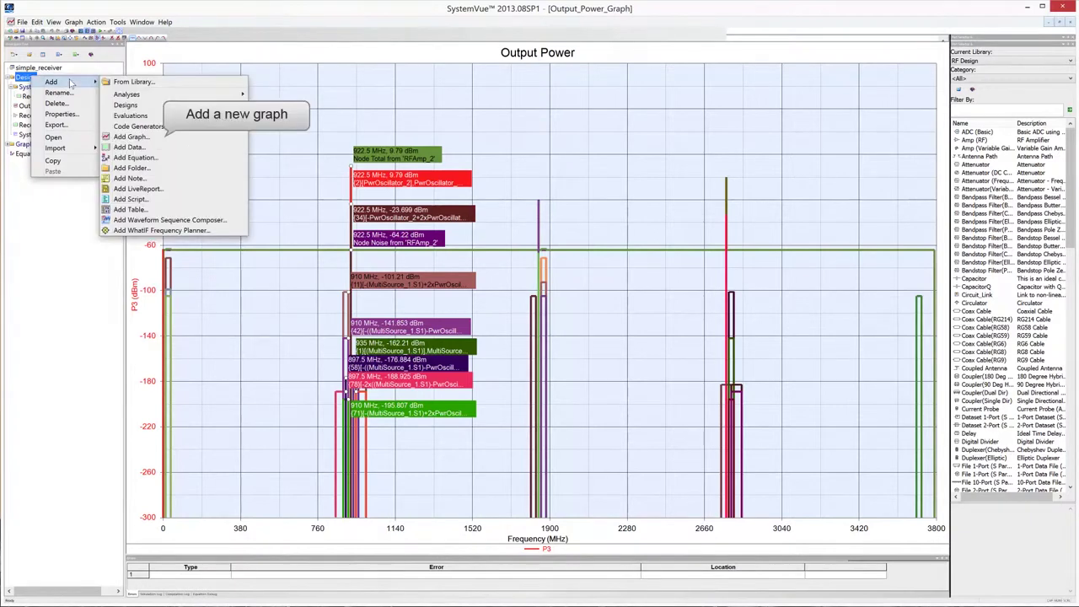
left_click(147, 137)
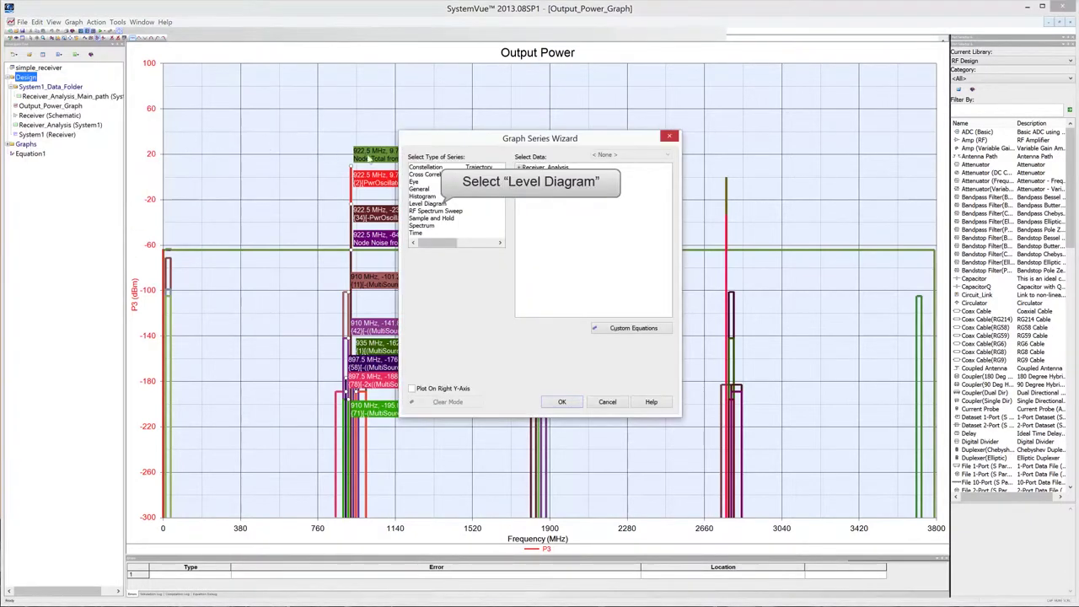
double_click(428, 204)
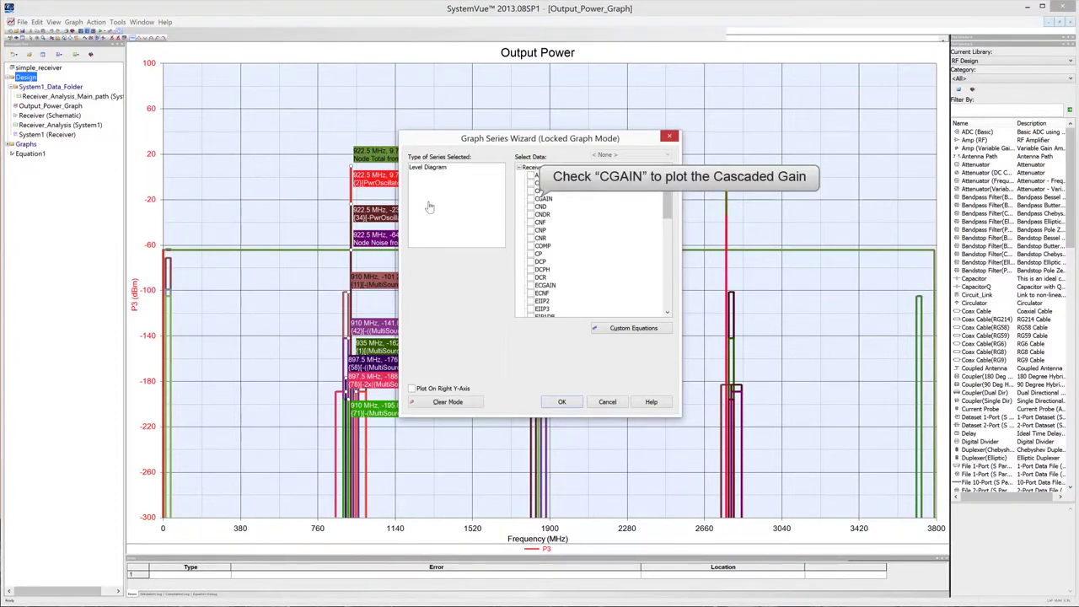
left_click(530, 199)
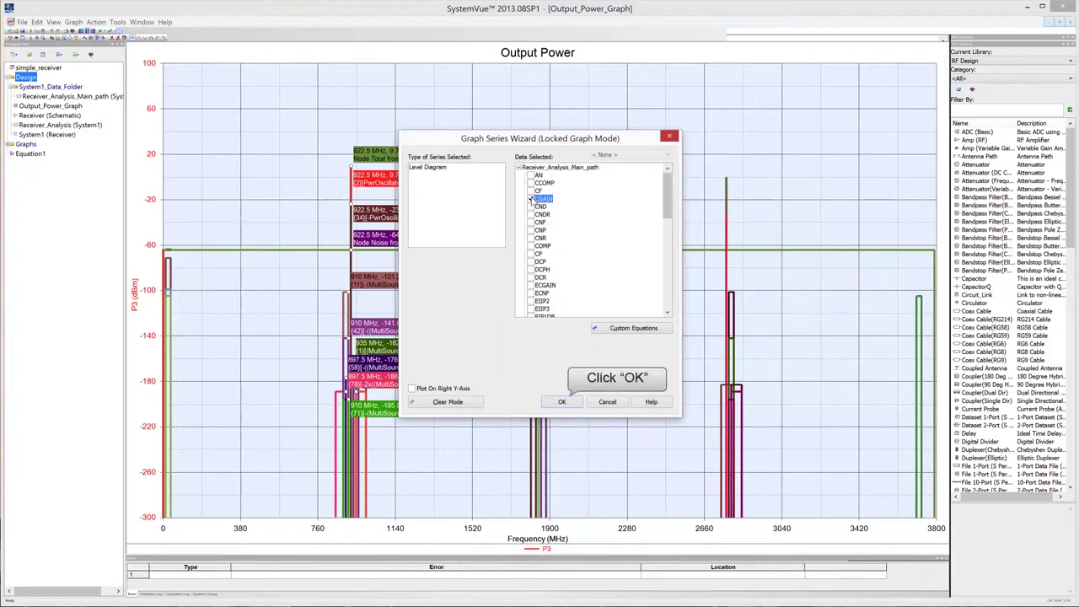
left_click(561, 402)
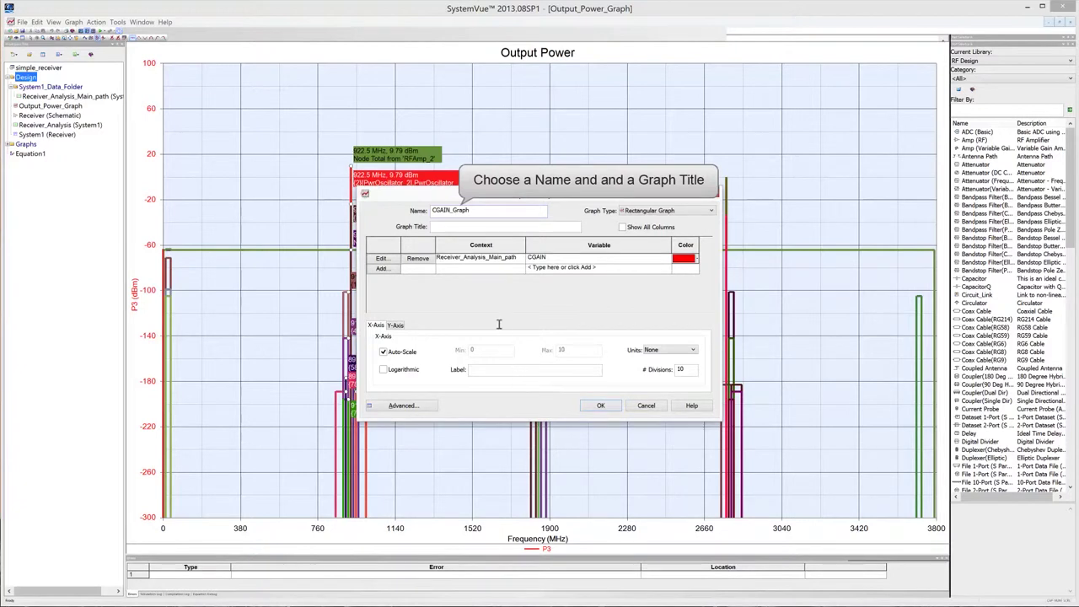
Title the graph 'Cascaded Gain' and create CGAIN_Graph
left_click(491, 228)
type("Cascaded Gain")
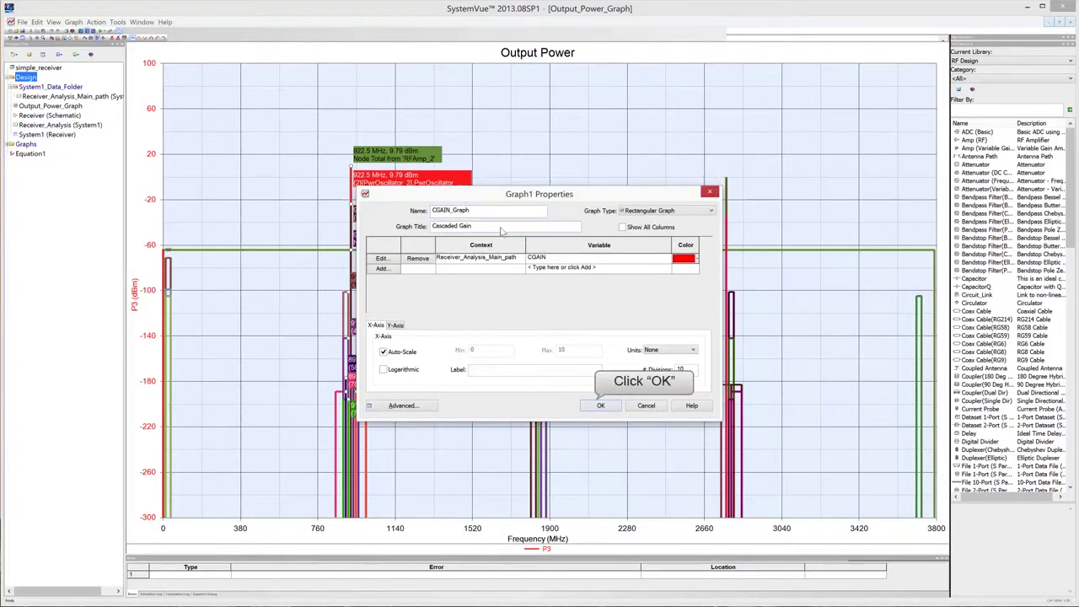
left_click(601, 405)
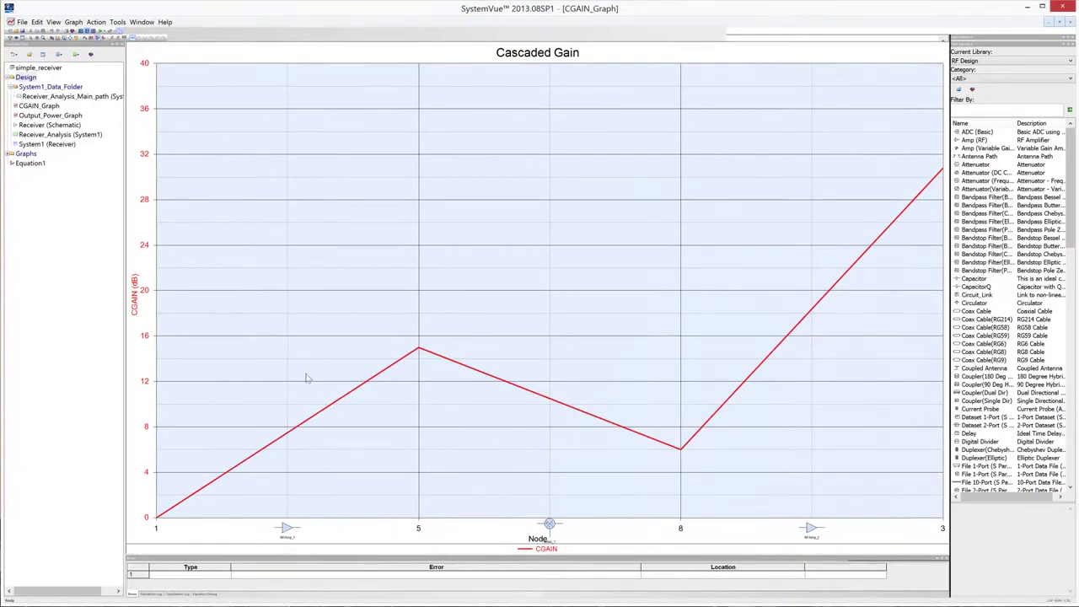
right_click(28, 78)
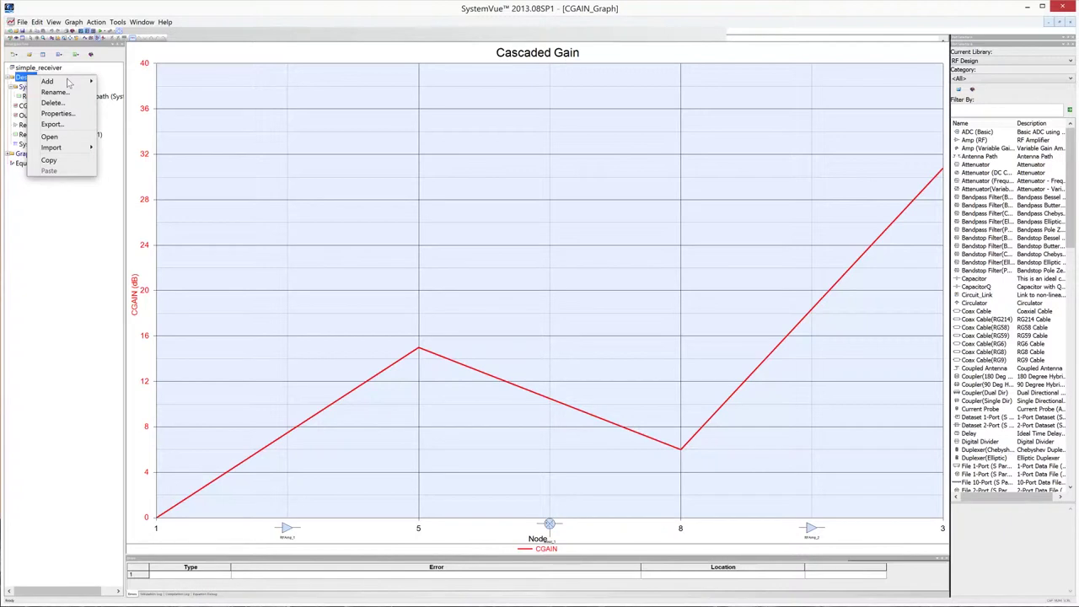
Add a new Level Diagram graph series plotting the main path's CNDR
mouse_move(68, 81)
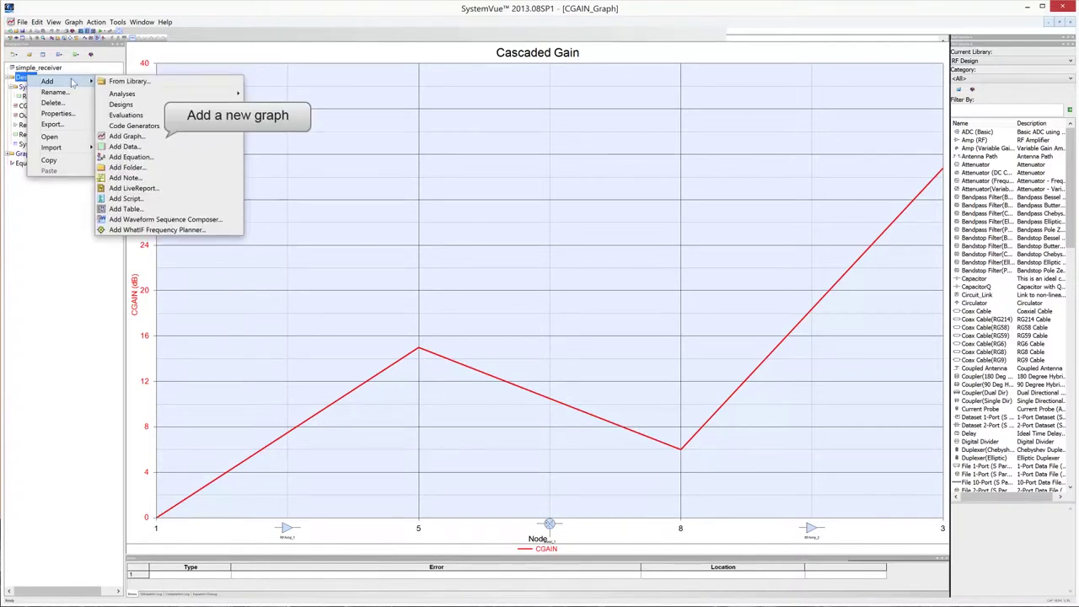
left_click(125, 136)
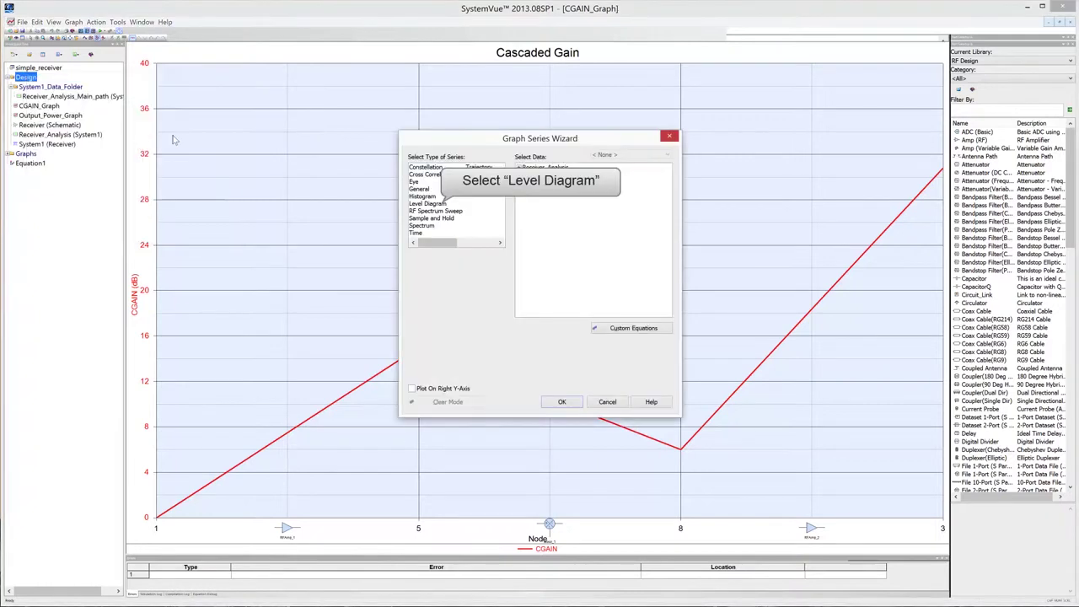
left_click(434, 203)
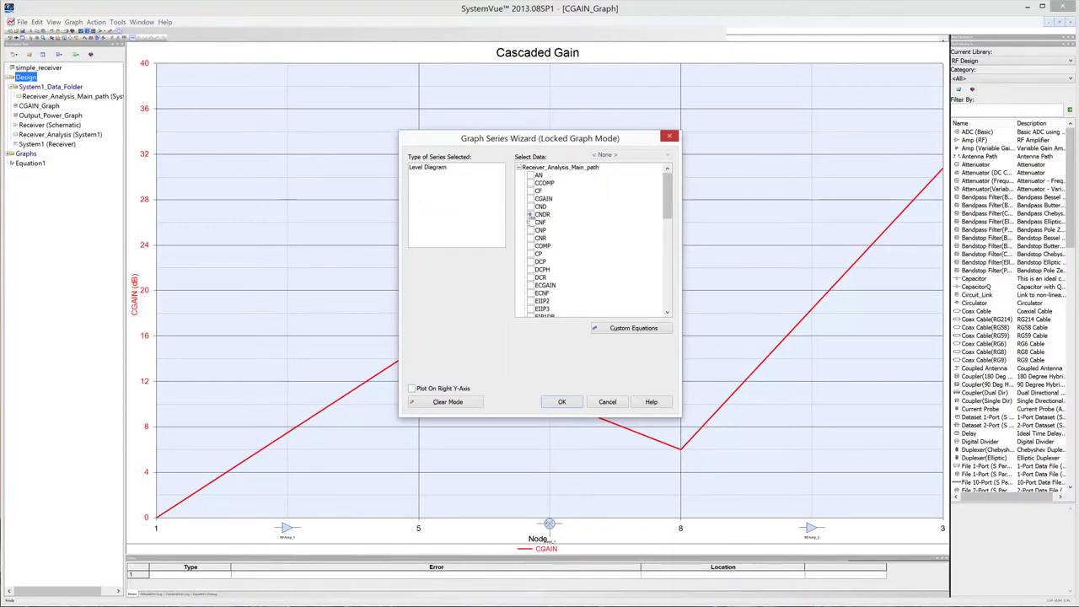
left_click(530, 215)
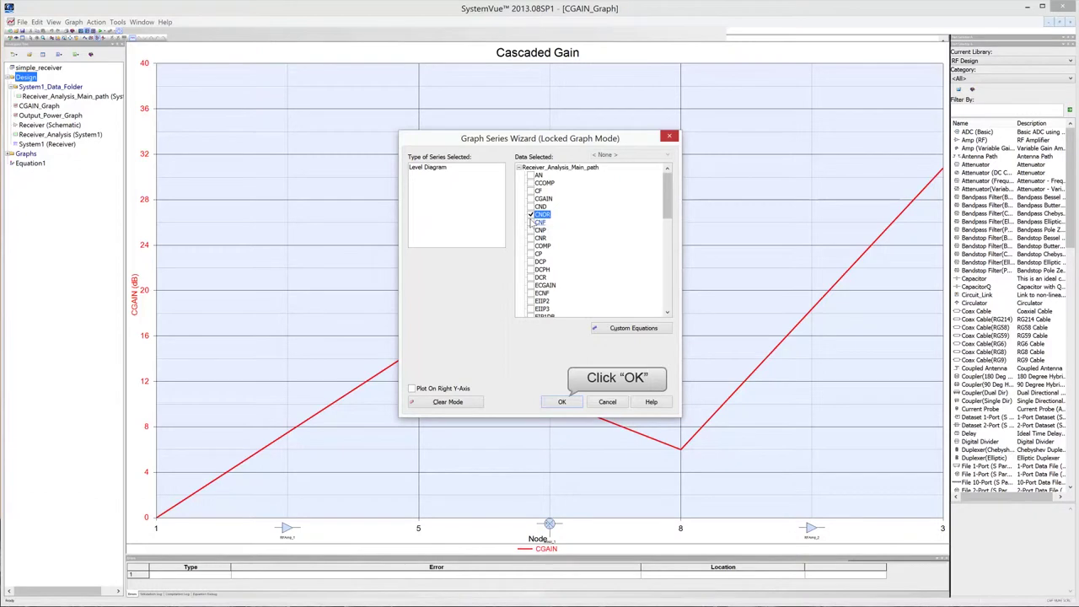
left_click(558, 402)
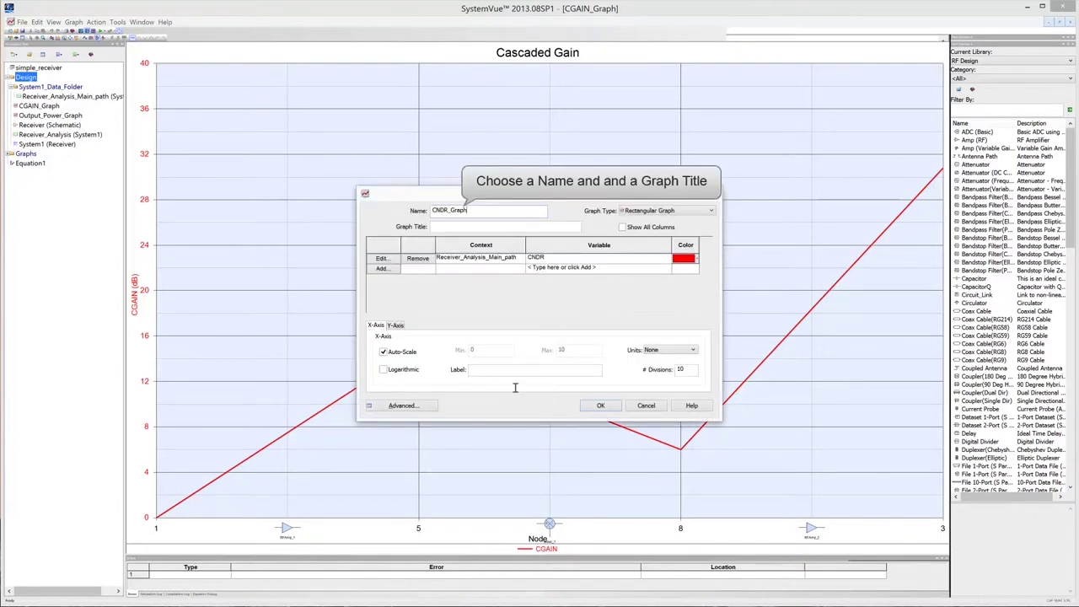
Title the graph 'Carrier to Noise and Distortion Ratio' and create CNDR_Graph
key("Tab")
type("Carrier to Noise and Distortion Ratio")
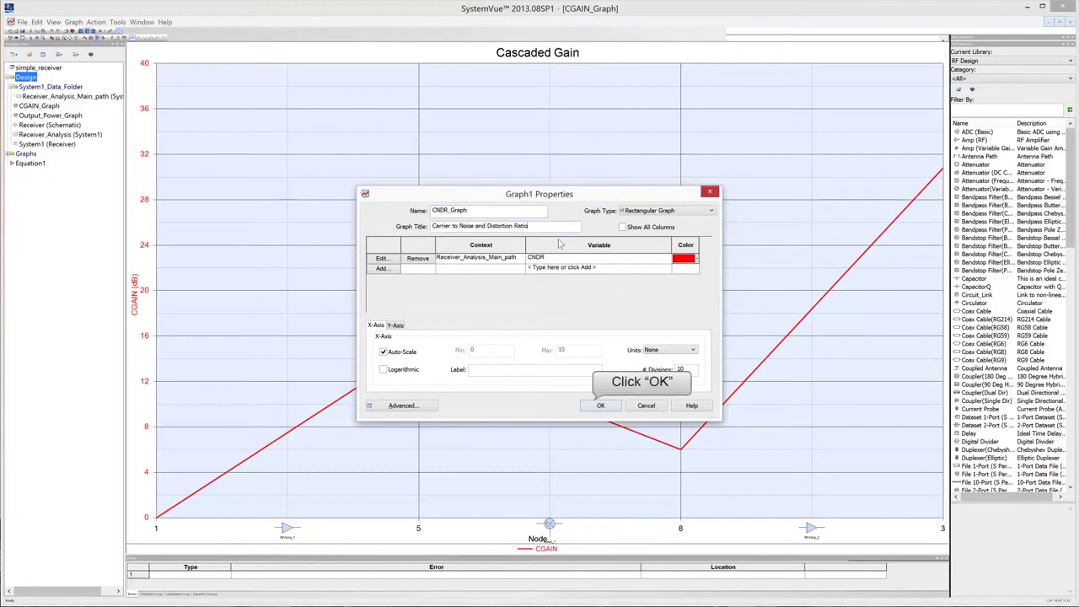
left_click(600, 408)
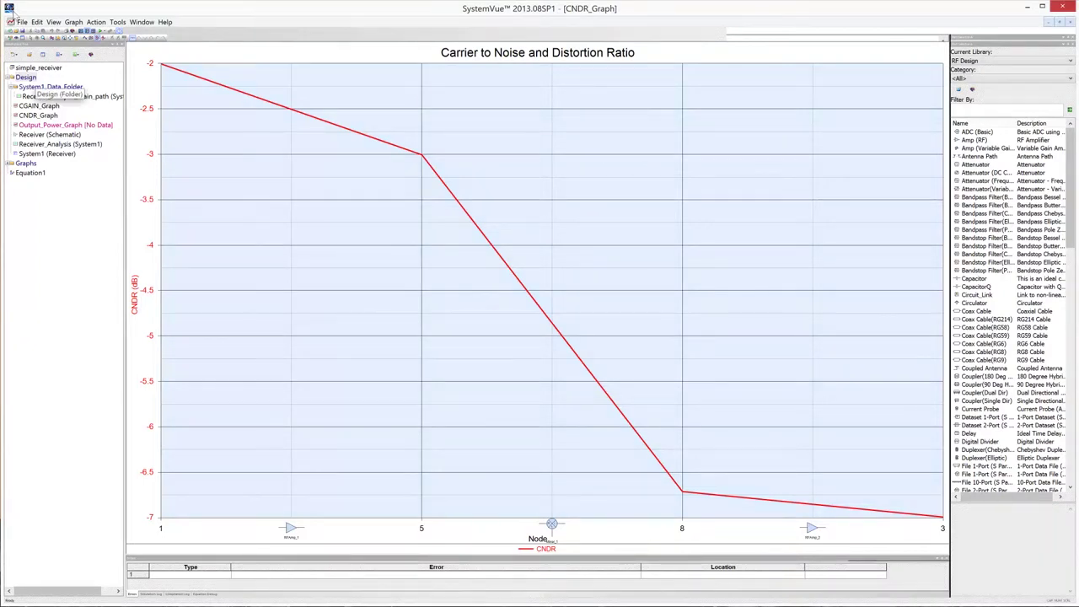
right_click(22, 79)
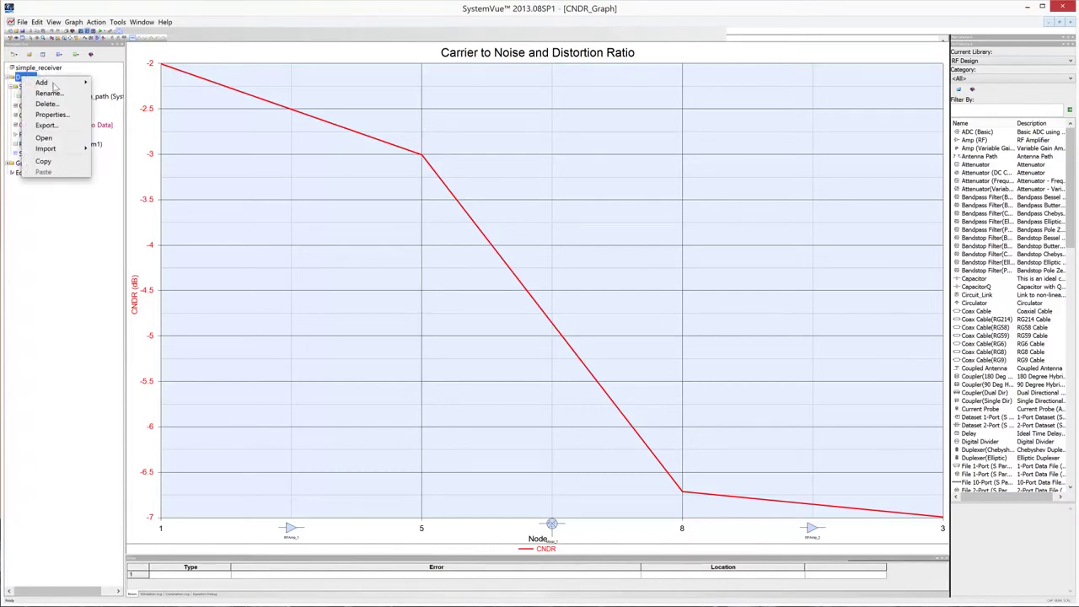
Add a new Level Diagram graph series plotting cascaded noise figure CNF
mouse_move(54, 86)
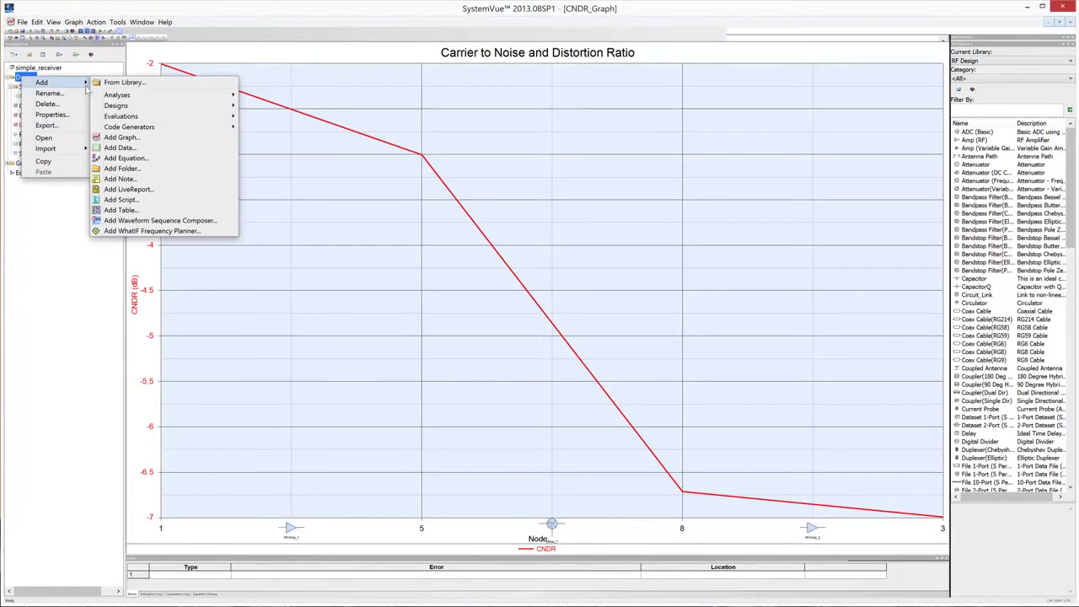
left_click(130, 138)
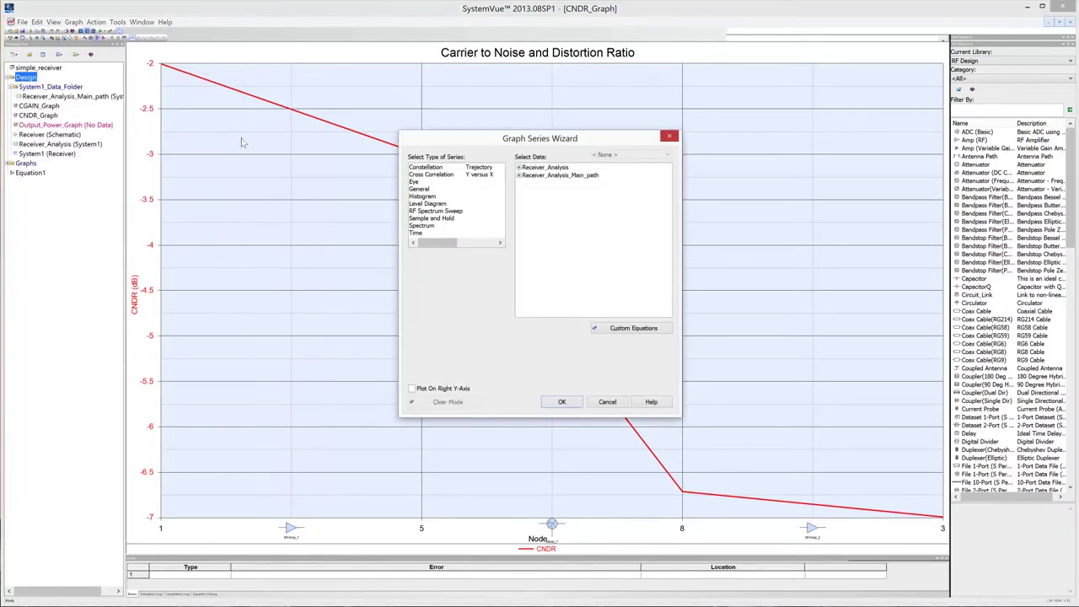
left_click(435, 204)
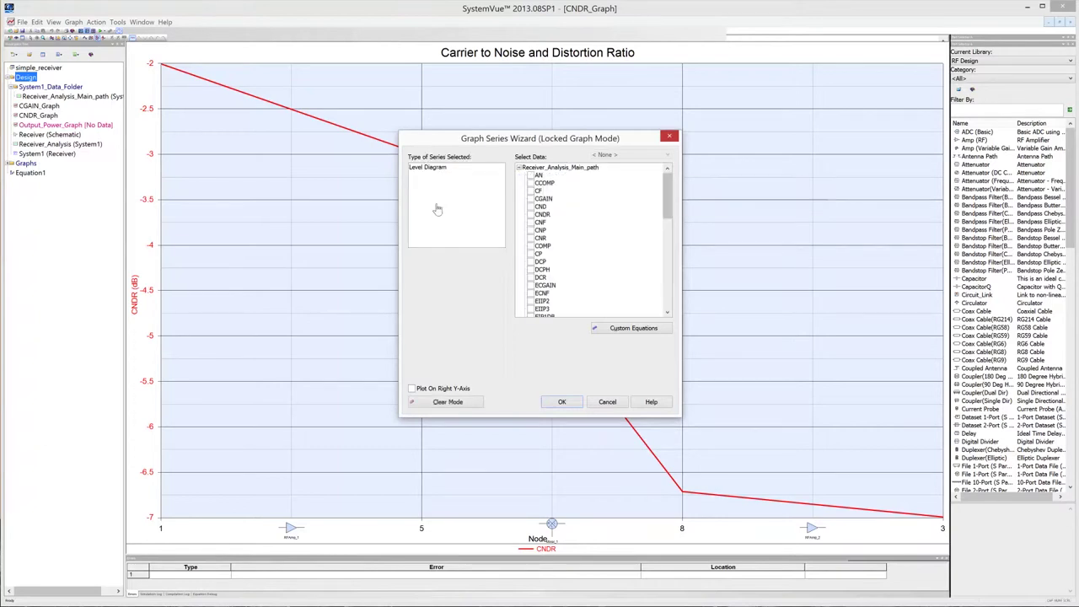
left_click(530, 222)
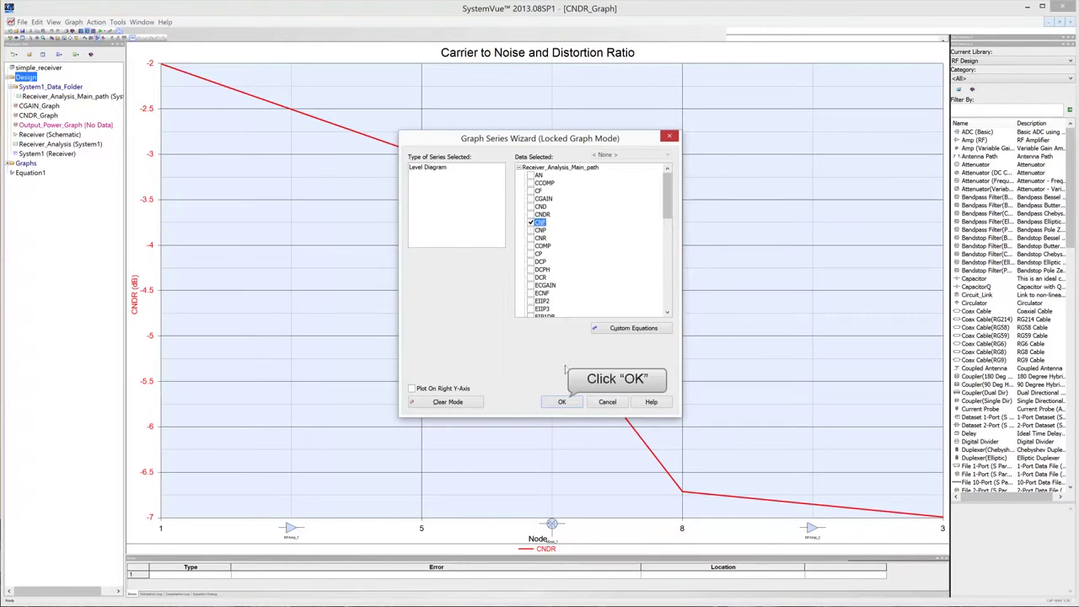
left_click(563, 402)
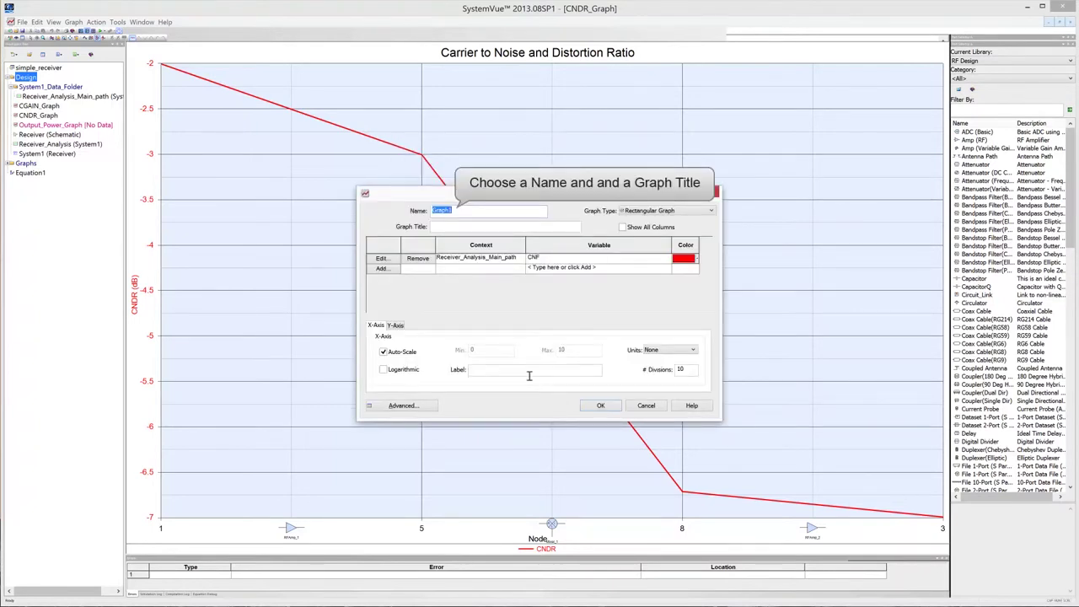
Create CNF_Graph titled 'Cascaded Noise Figure', then return to the Receiver schematic
type("CNF_Graph")
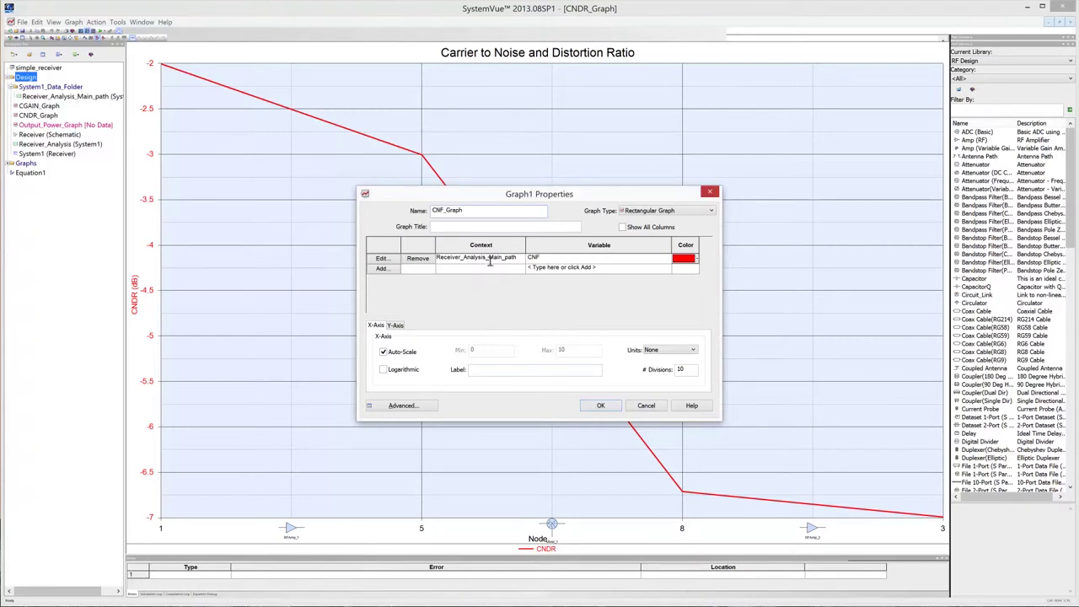
left_click(489, 227)
type("Cascaded Noise Figure")
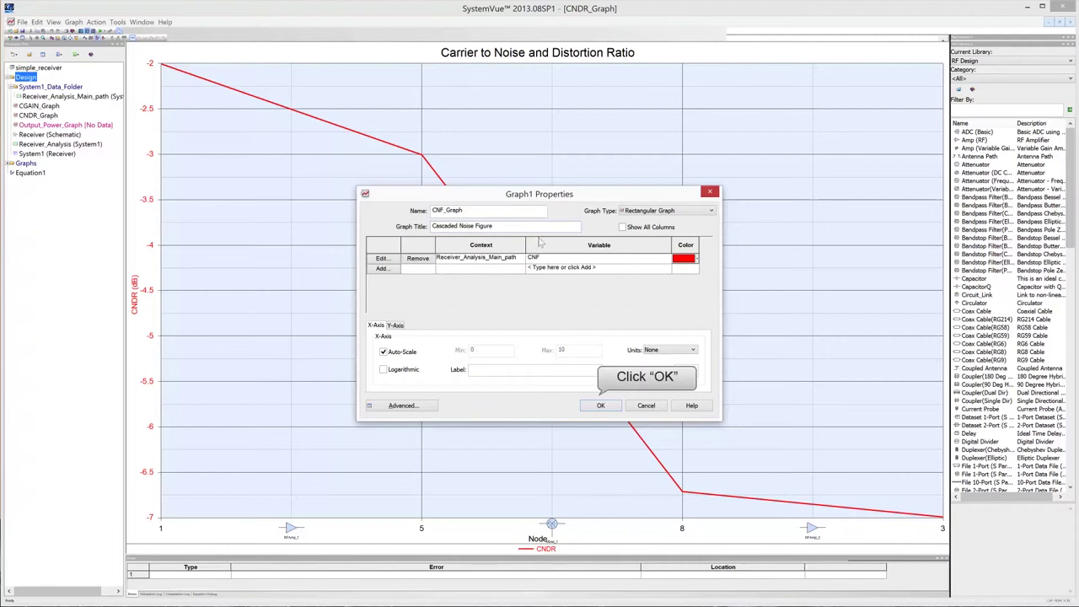
left_click(602, 406)
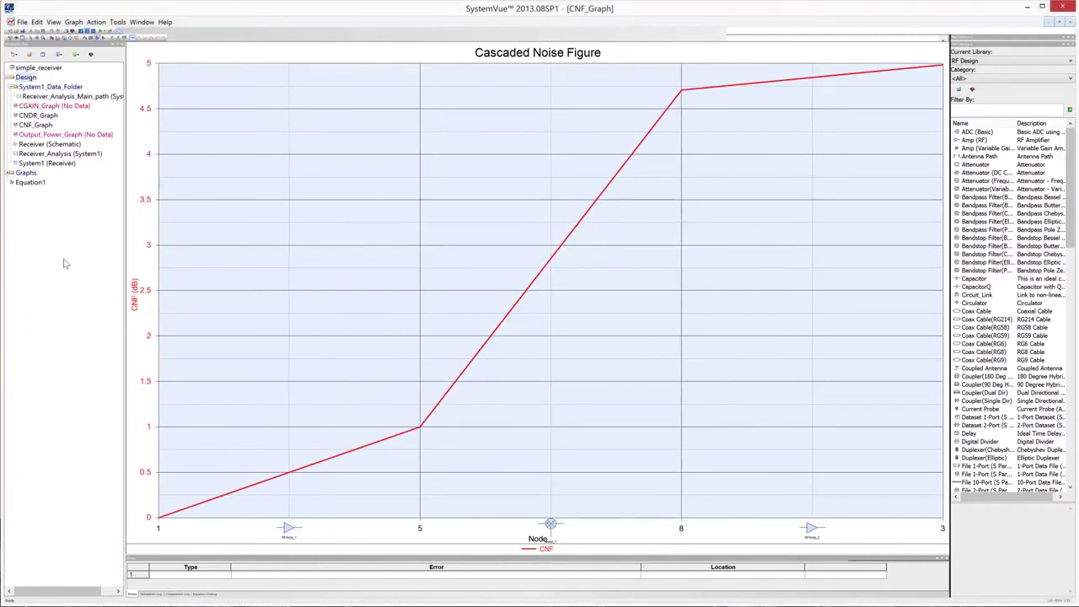
double_click(27, 144)
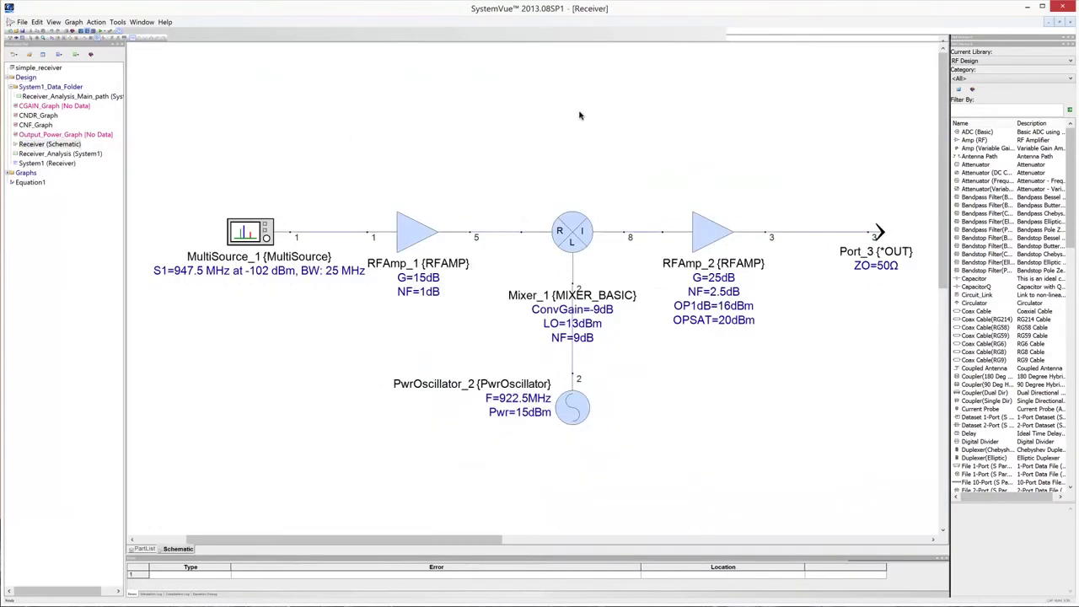